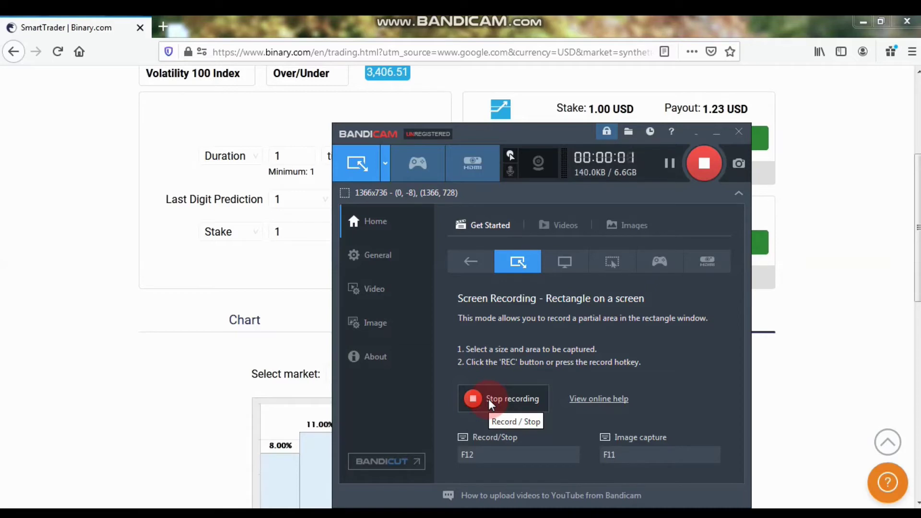
left_click(2, 263)
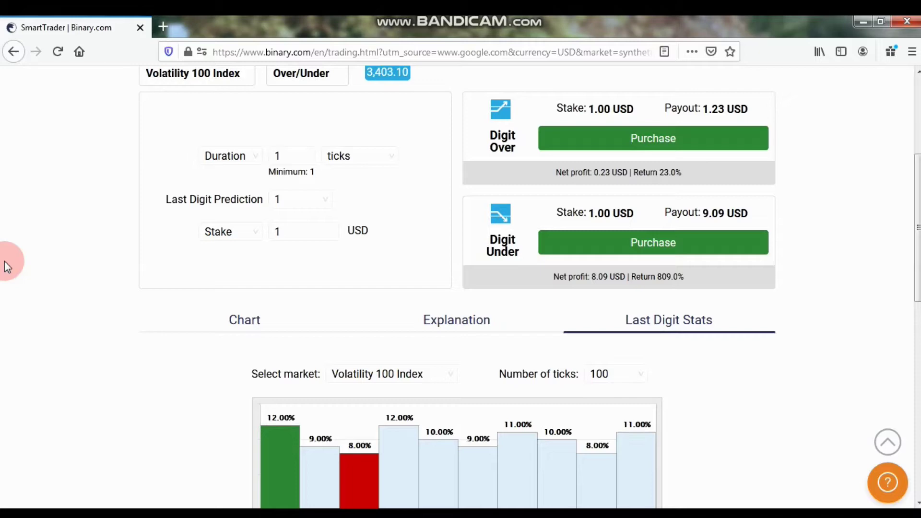
scroll(132, 311, "up", 5)
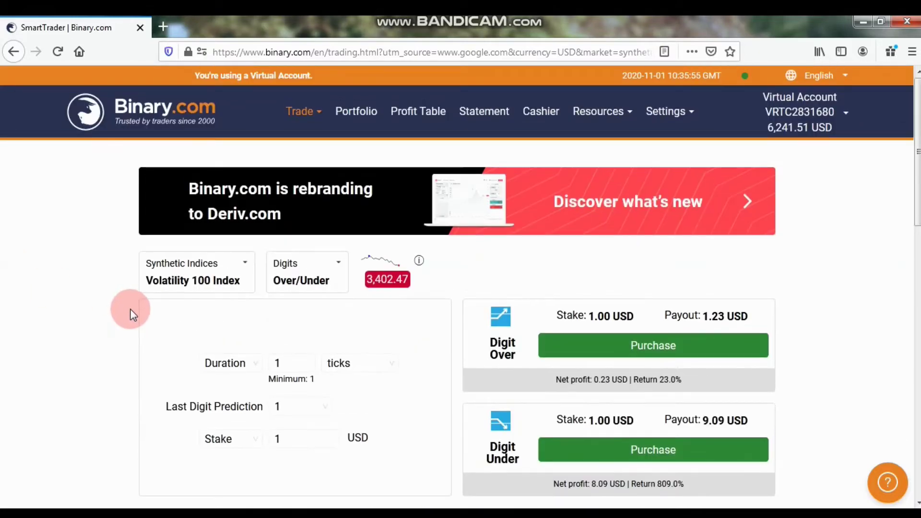
scroll(131, 311, "down", 3)
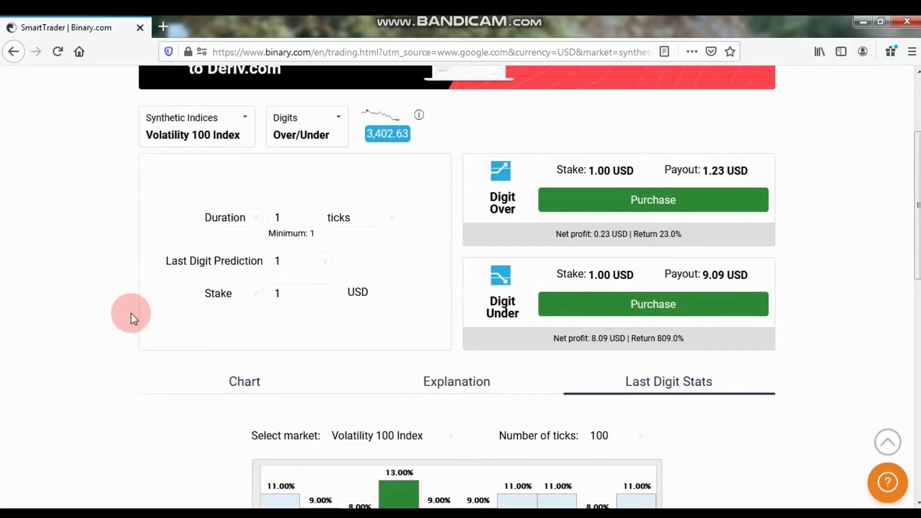
scroll(132, 311, "down", 2)
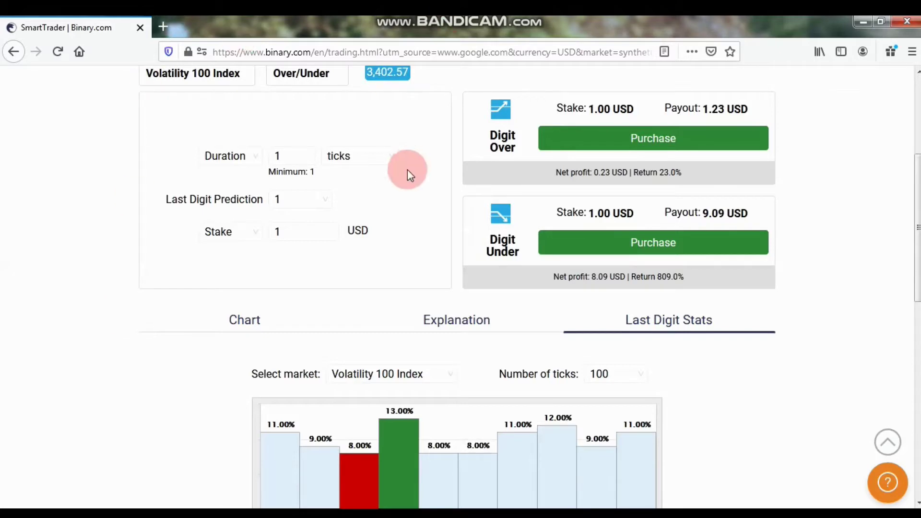
Step: Change the Volatility 100 Index contract type from Over/Under to Rise/Fall
left_click(301, 72)
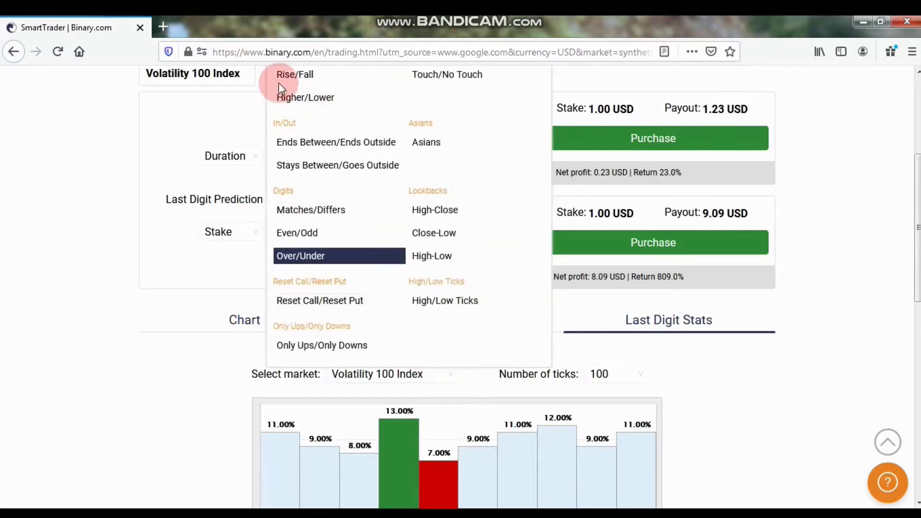
left_click(292, 74)
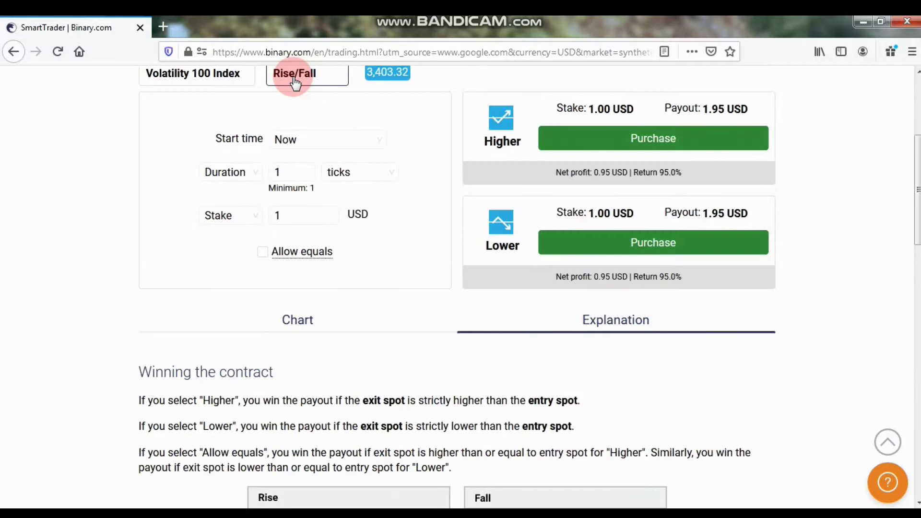
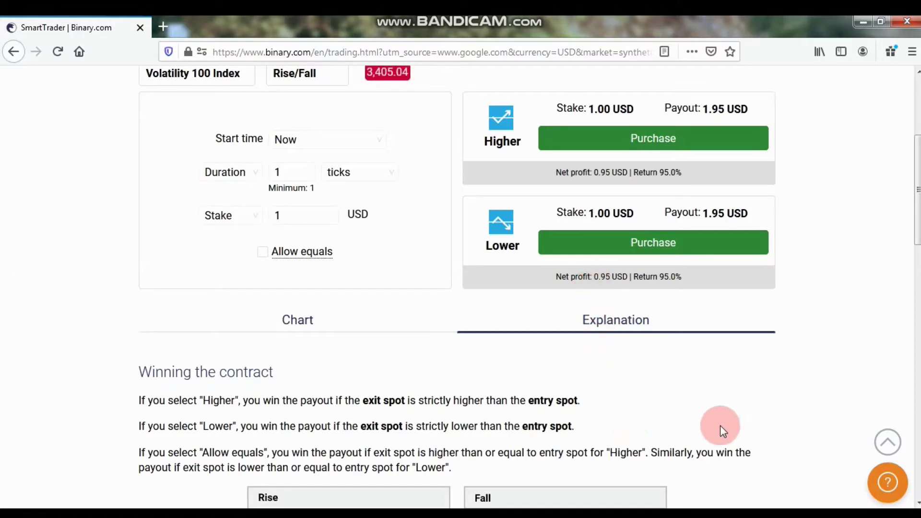
scroll(721, 426, "up", 2)
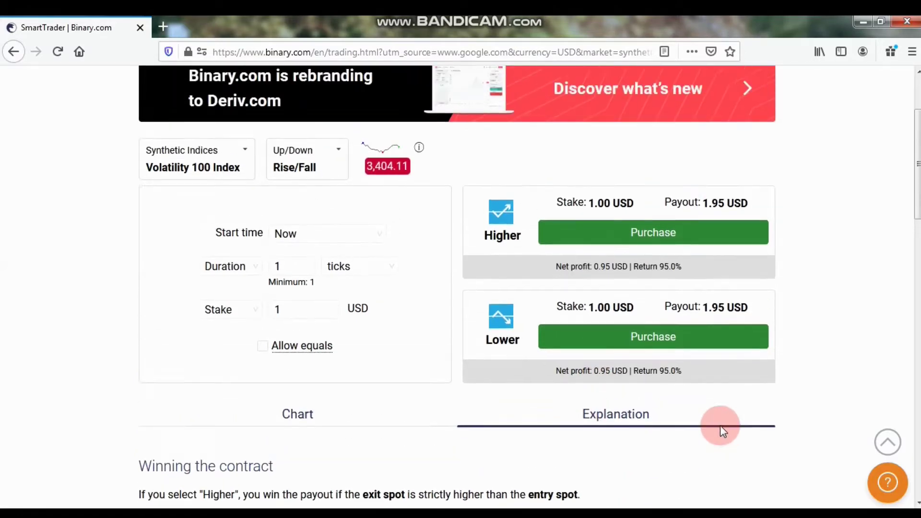
scroll(721, 425, "up", 3)
scroll(721, 425, "down", 4)
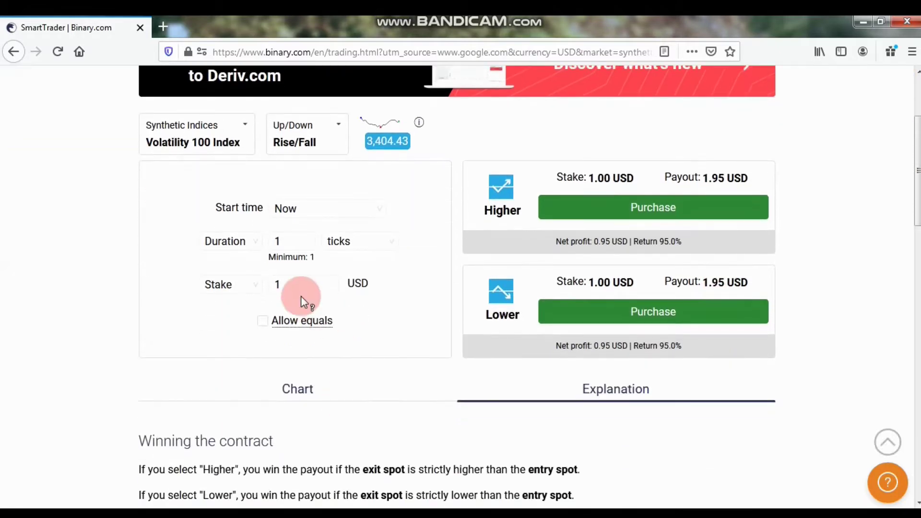
scroll(443, 355, "up", 3)
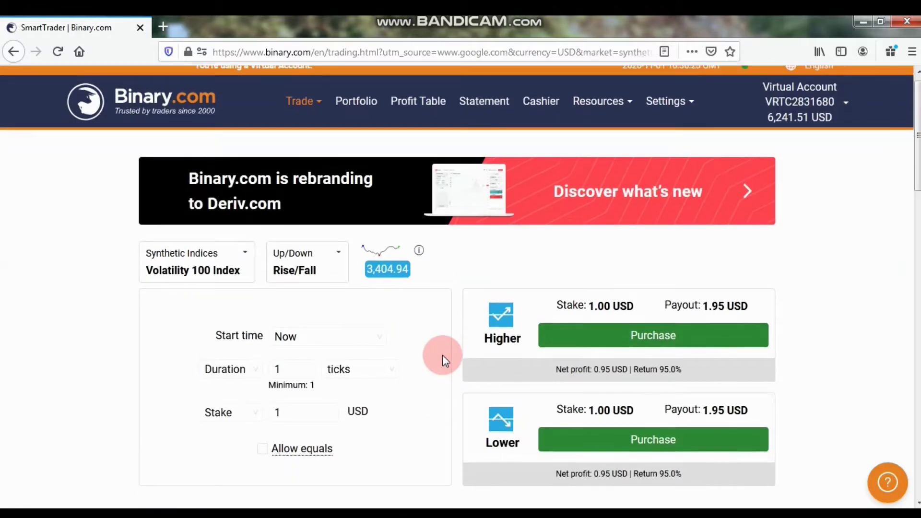
scroll(443, 356, "down", 3)
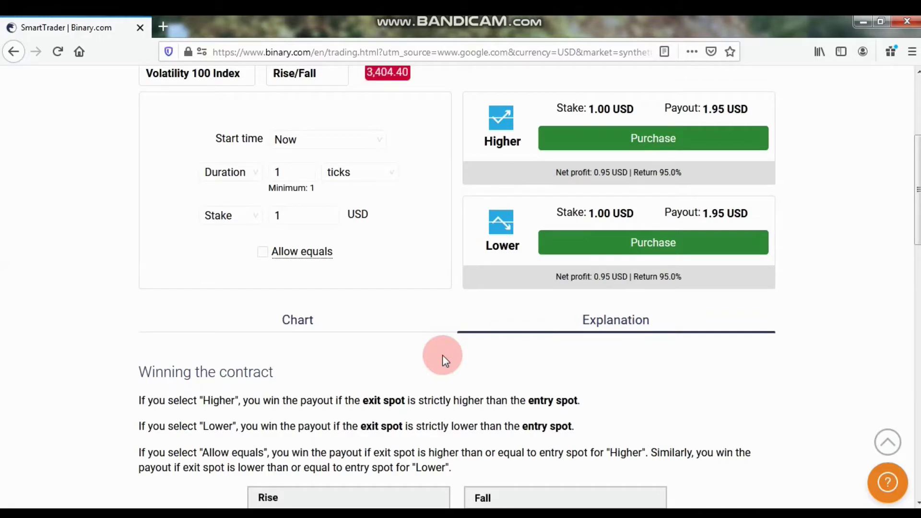
scroll(442, 355, "up", 3)
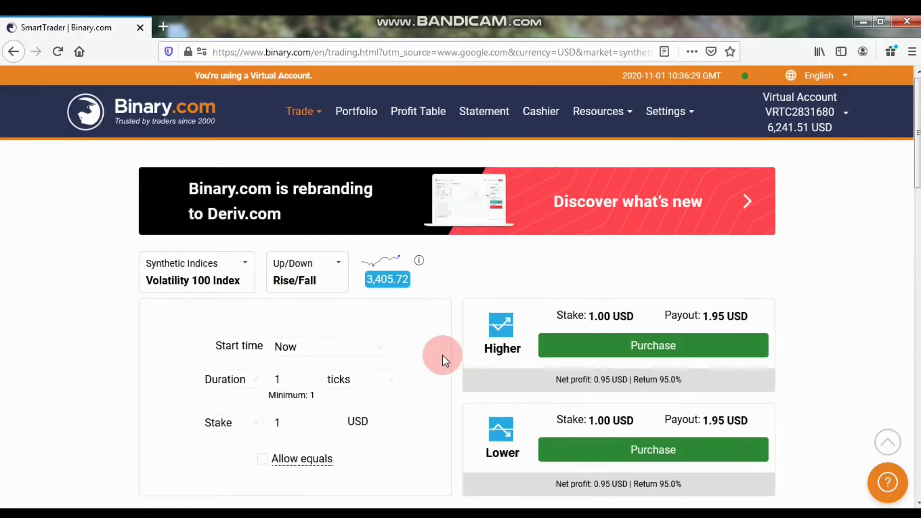
scroll(443, 354, "down", 2)
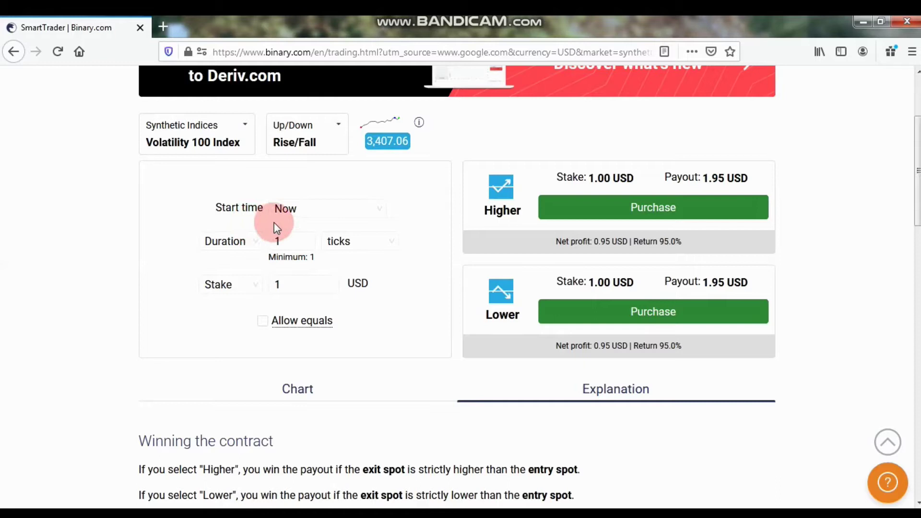
Step: Keep the one-tick duration and 1 USD stake, buy Higher, and dismiss the 0.95 USD win
left_click(282, 242)
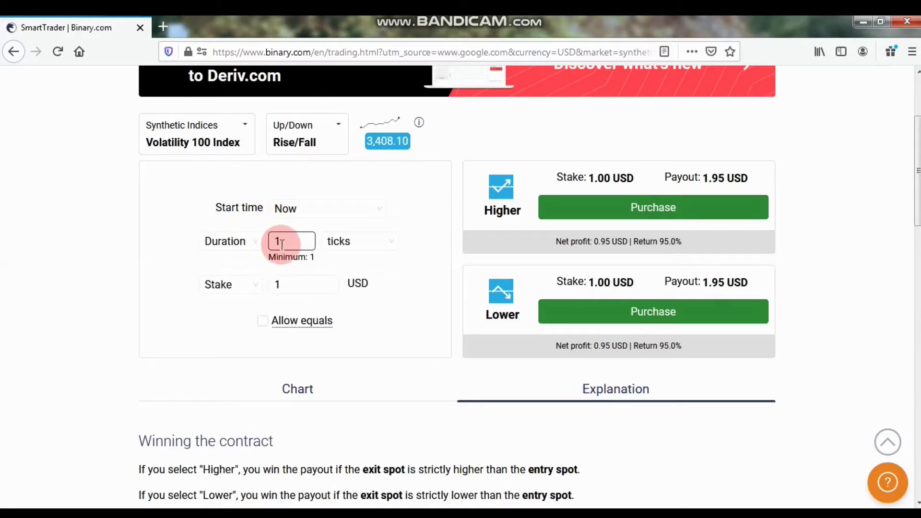
left_click(288, 284)
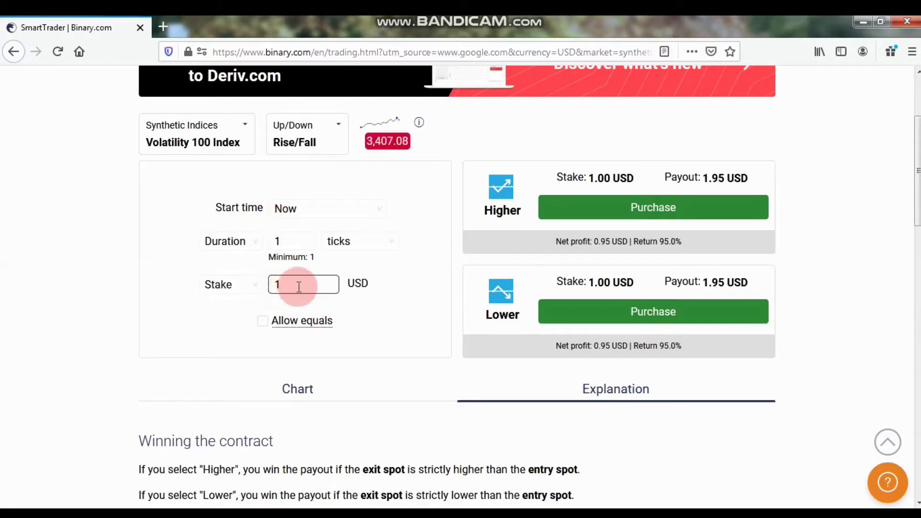
left_click(843, 217)
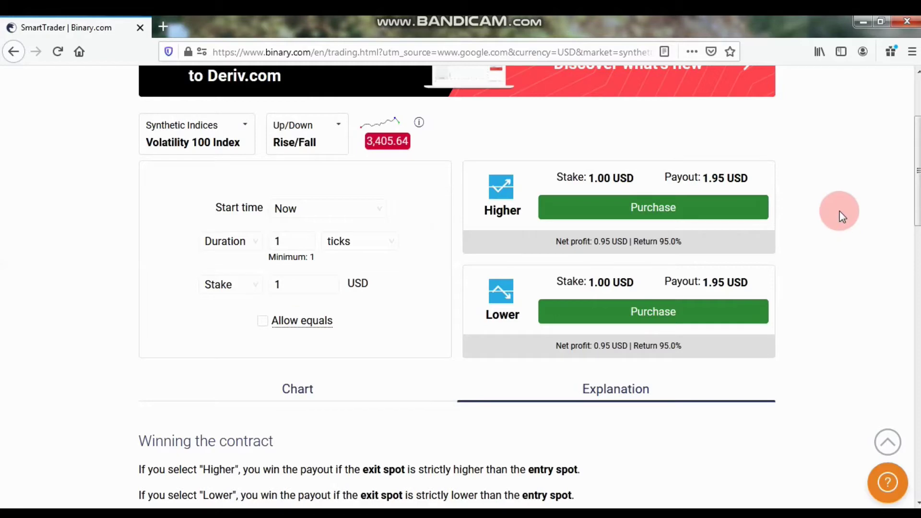
left_click(404, 147)
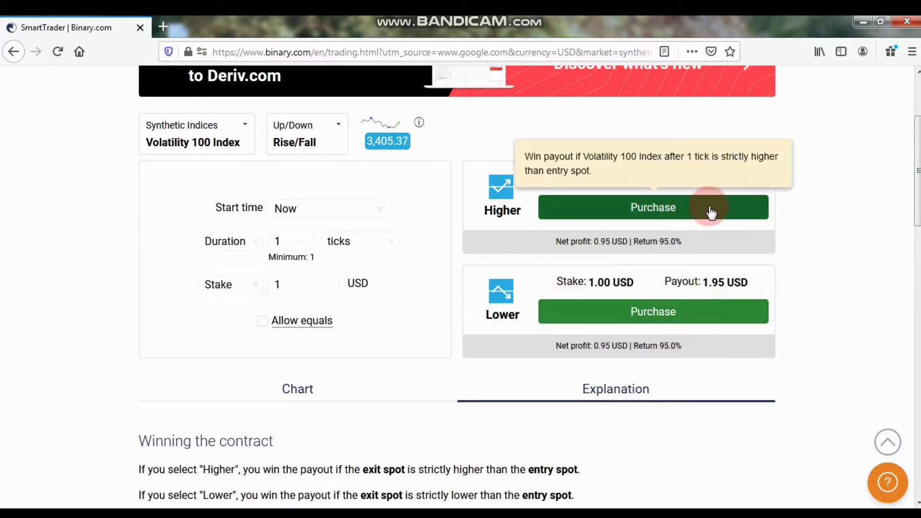
left_click(683, 210)
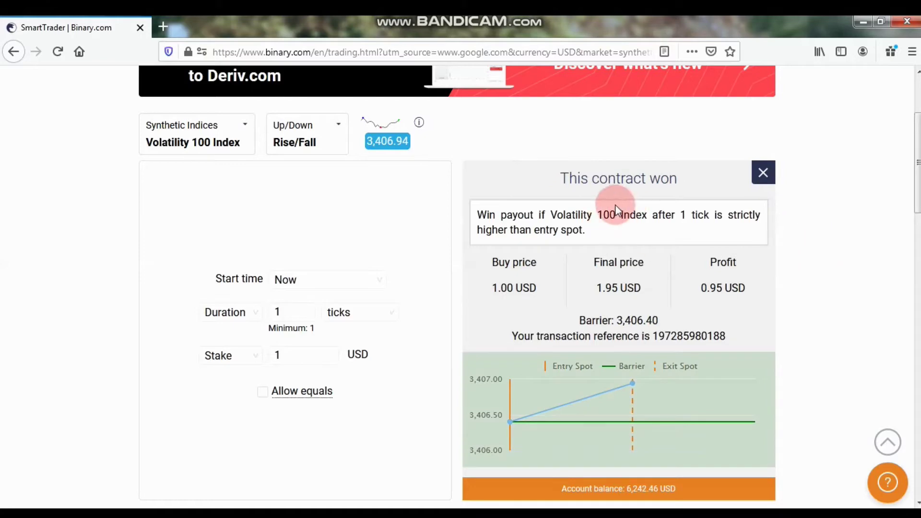
left_click(764, 174)
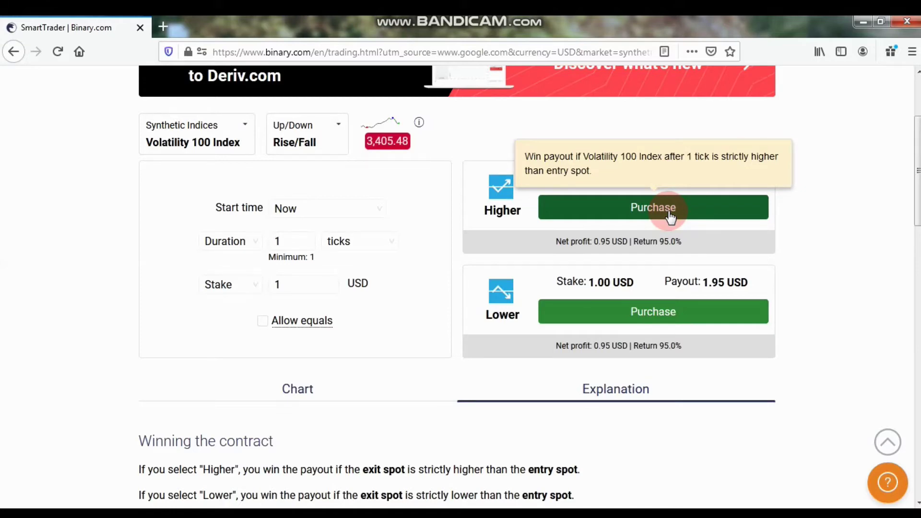
Step: Buy another 1 USD one-tick Higher contract and dismiss its 1.00 USD loss
left_click(669, 210)
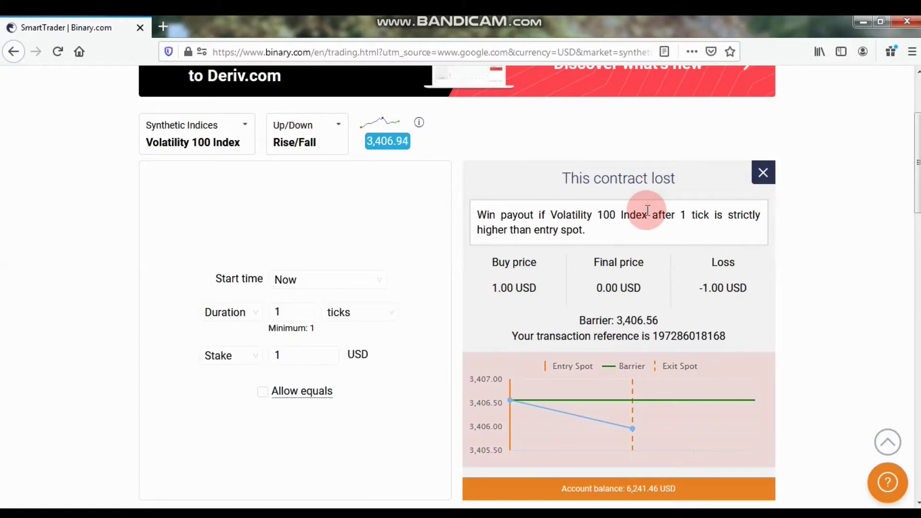
left_click(763, 173)
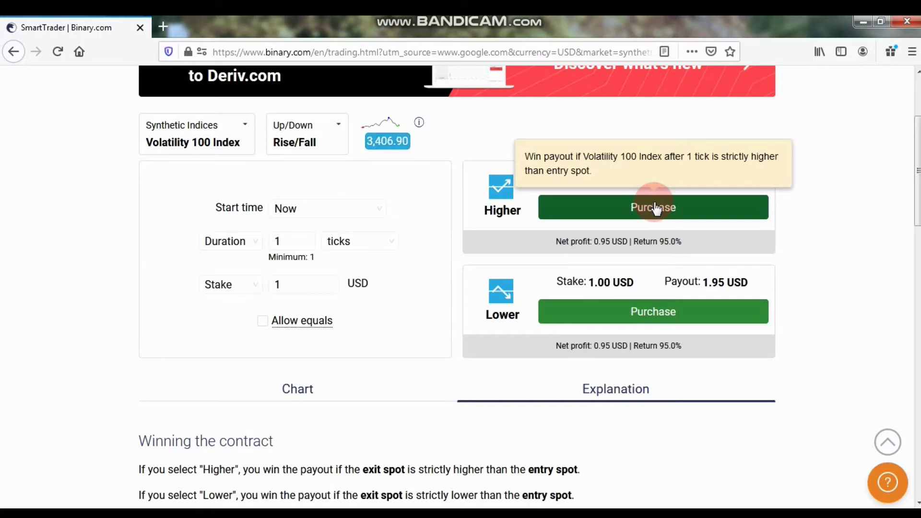
Step: Buy two more 1 USD Higher contracts, dismissing the loss and then the win
left_click(655, 209)
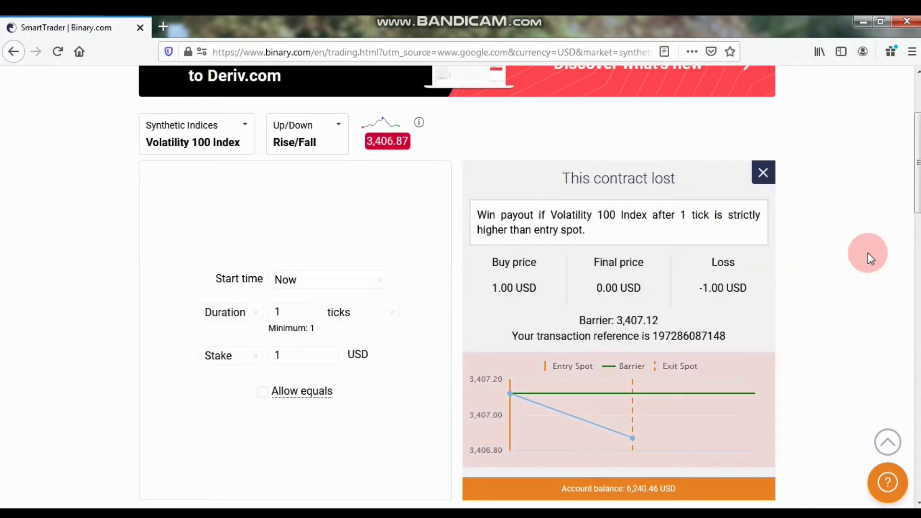
left_click(765, 174)
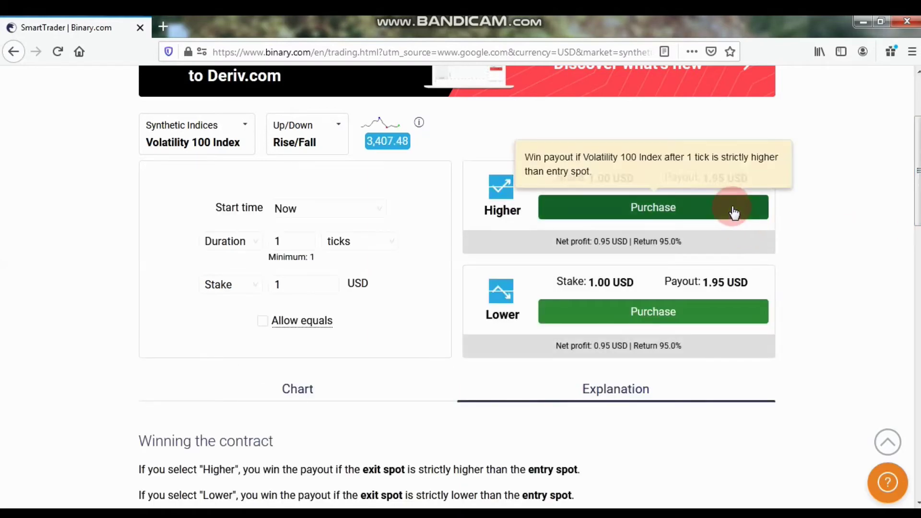
left_click(734, 208)
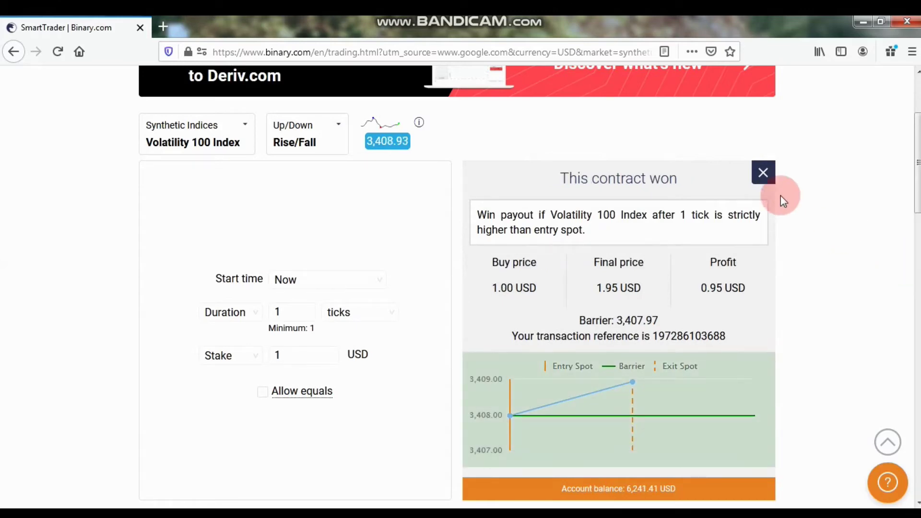
left_click(764, 173)
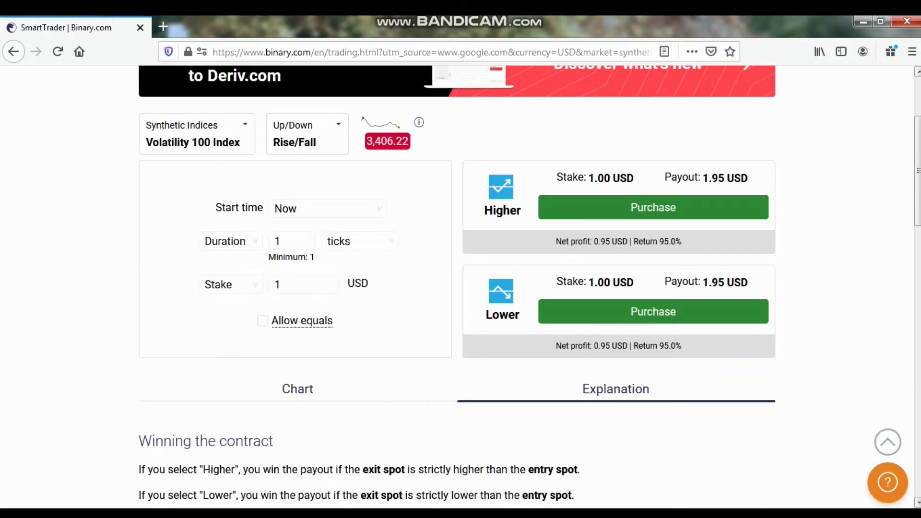
Step: Change the stake from 1 USD to 3 USD, updating the payout to 5.86 USD
left_click(288, 284)
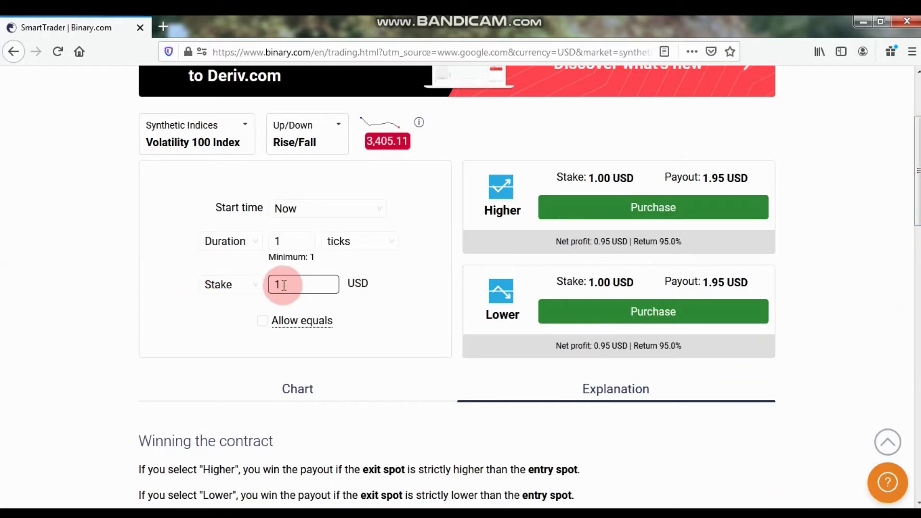
double_click(279, 285)
type("3")
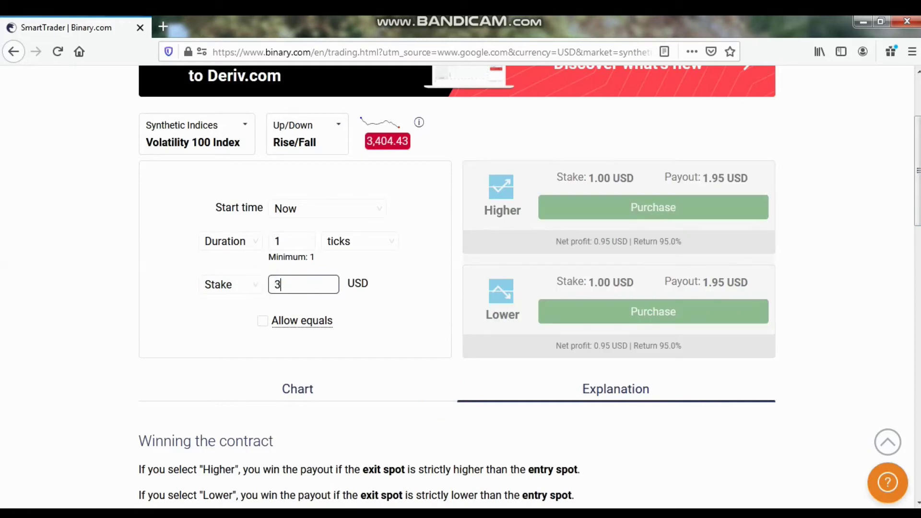
left_click(835, 237)
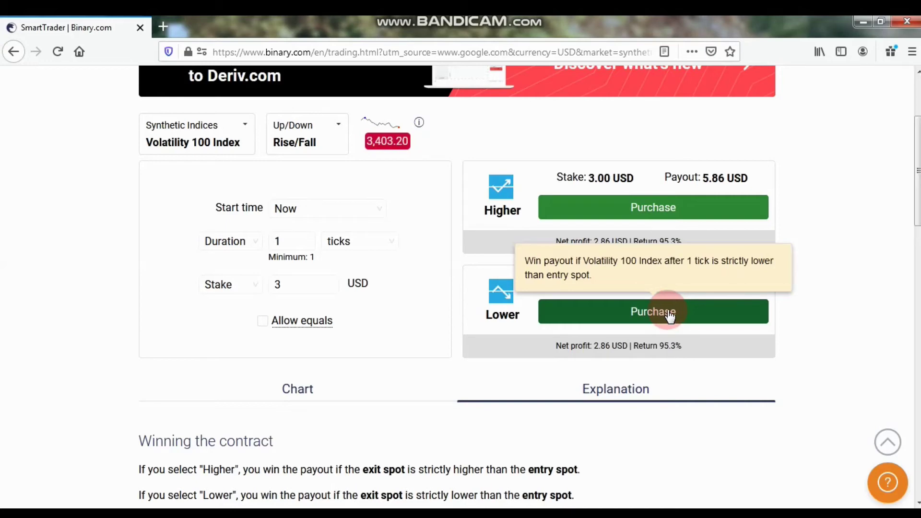
Step: Buy a 3 USD one-tick Lower contract, which wins 2.86 USD profit
left_click_drag(670, 315, 691, 344)
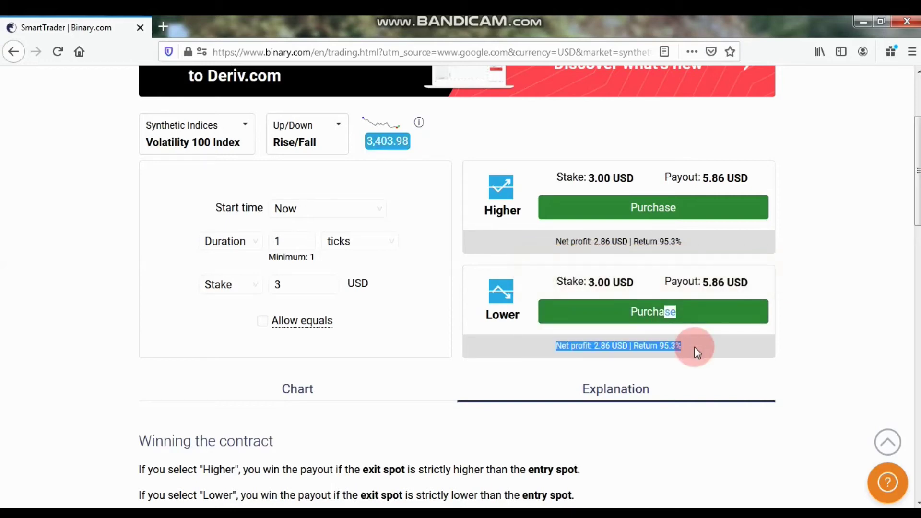
left_click(691, 344)
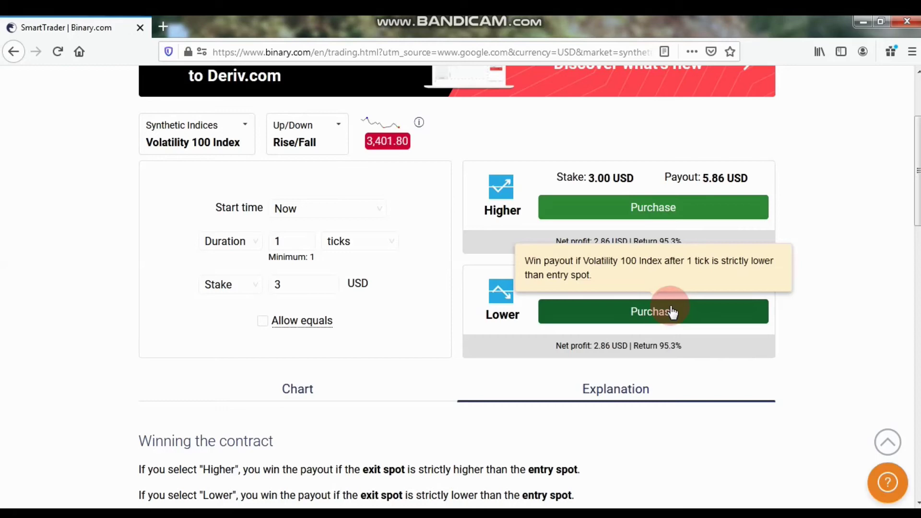
left_click(672, 312)
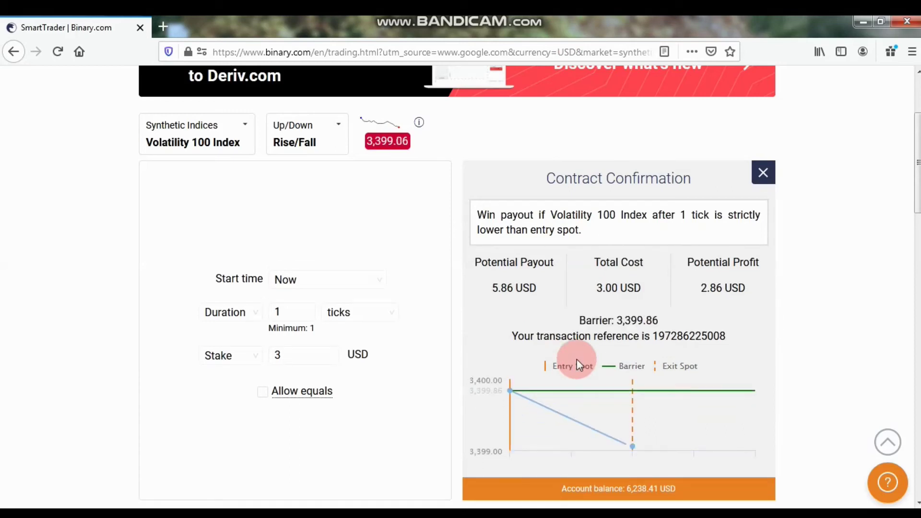
Step: Dismiss the Lower win and reset the stake to 1 USD, paying 1.95 USD
left_click(764, 174)
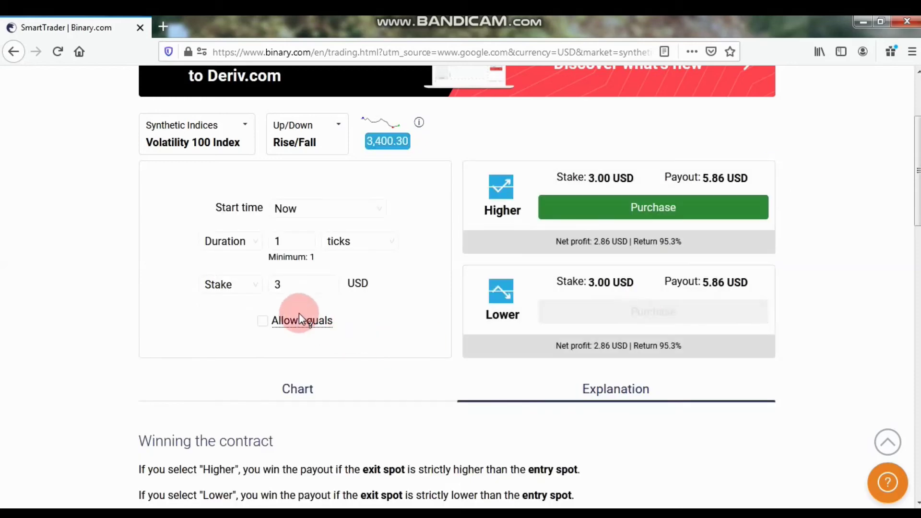
double_click(281, 283)
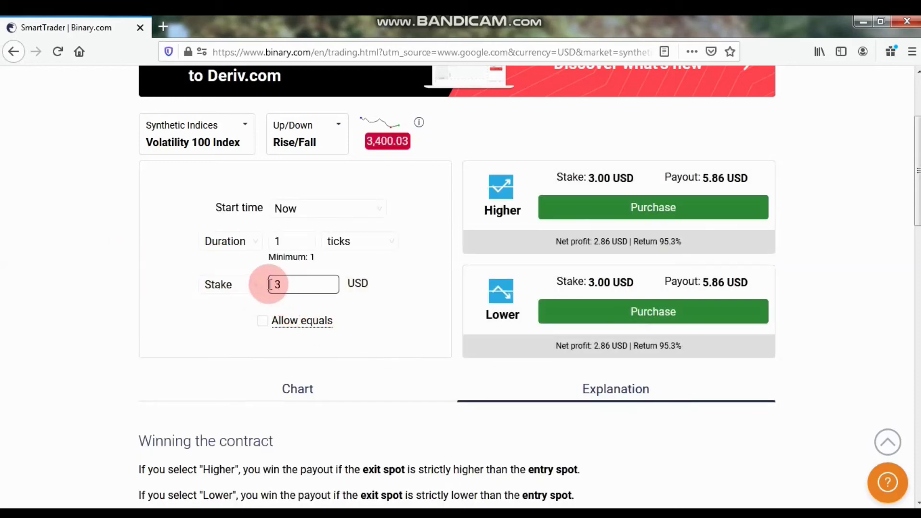
type("1")
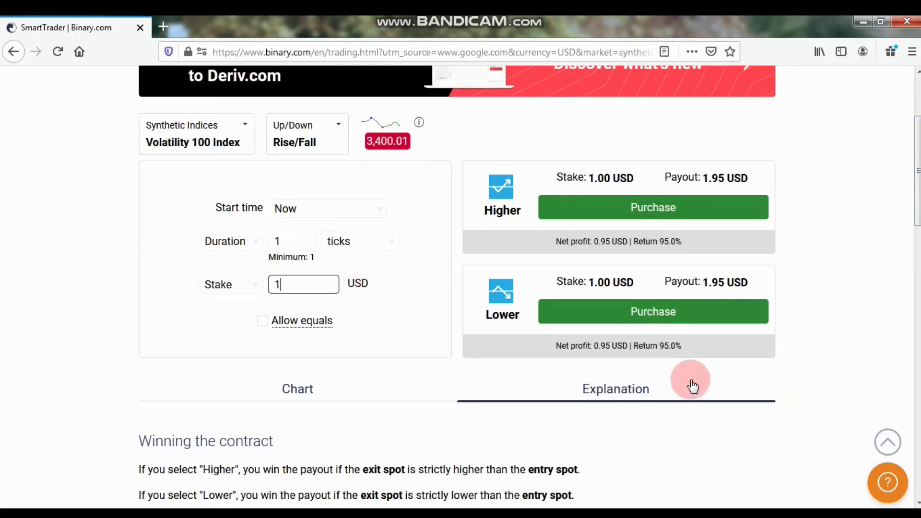
left_click(828, 350)
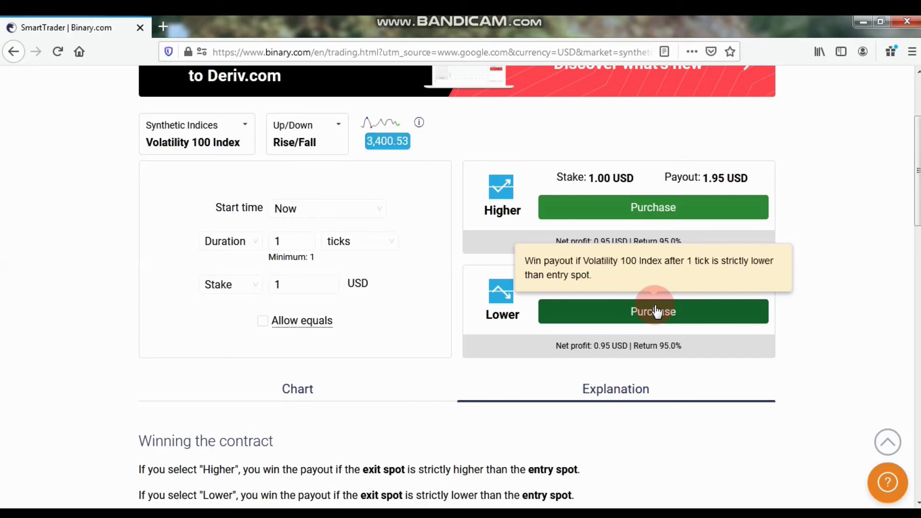
Step: Buy a 1 USD one-tick Lower contract, dismiss its 0.95 USD win, then click near the page bottom
left_click(657, 312)
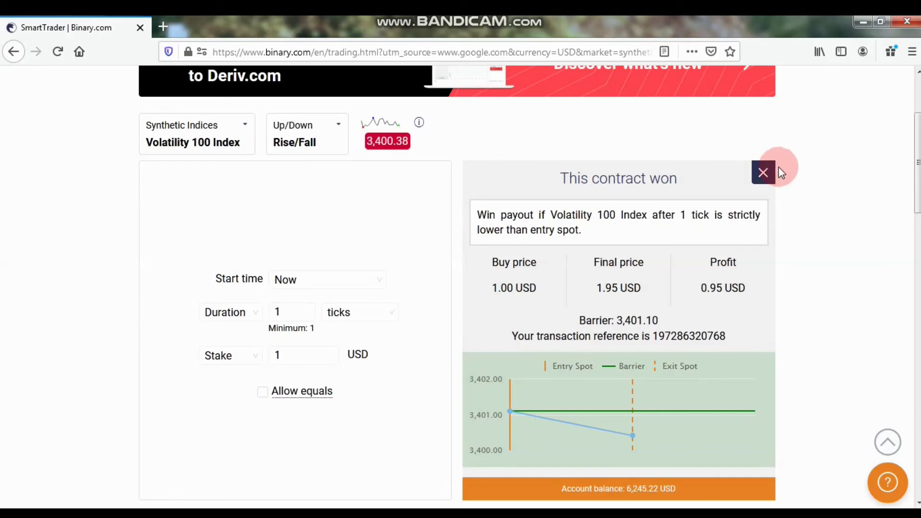
left_click(763, 173)
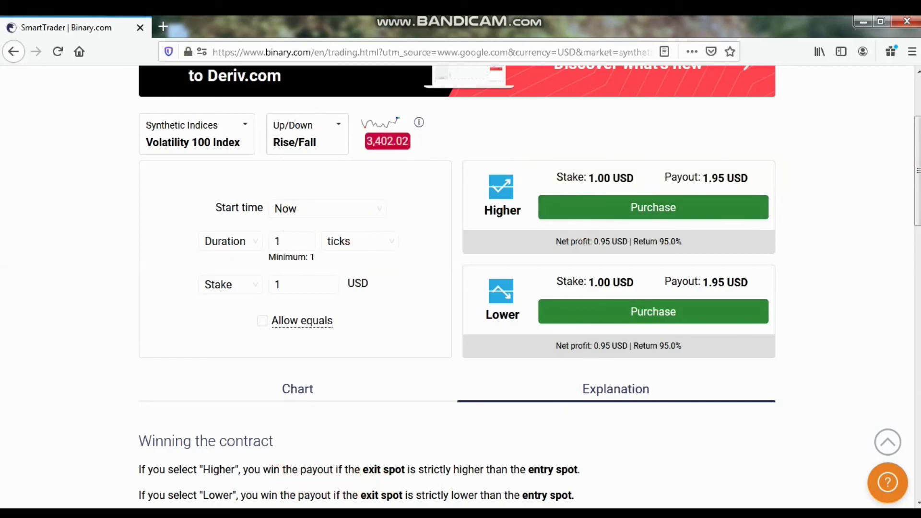
left_click(318, 484)
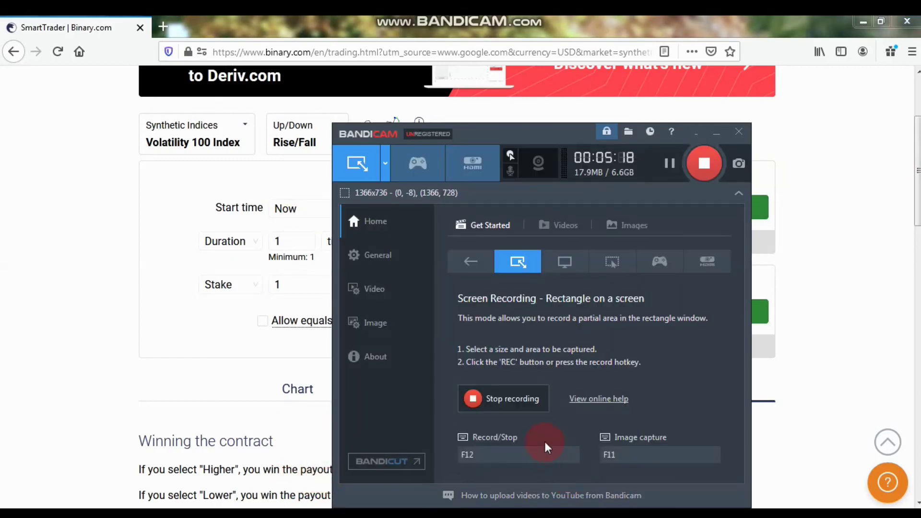